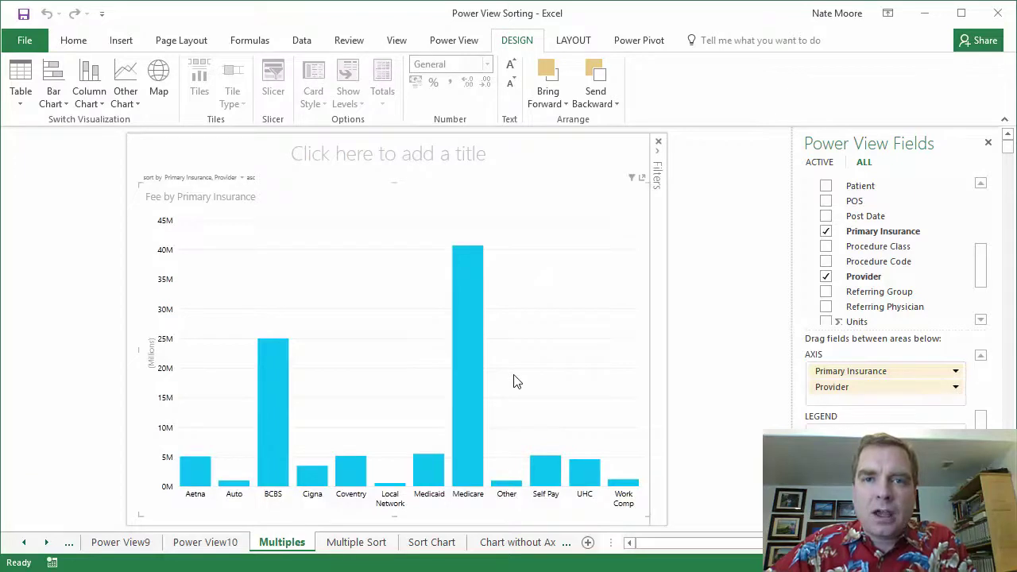
- Drill down into the Medicare column to view its fees by provider and drill back up to primary insurance
{"action": "mouse_move", "coordinate": [463, 365]}
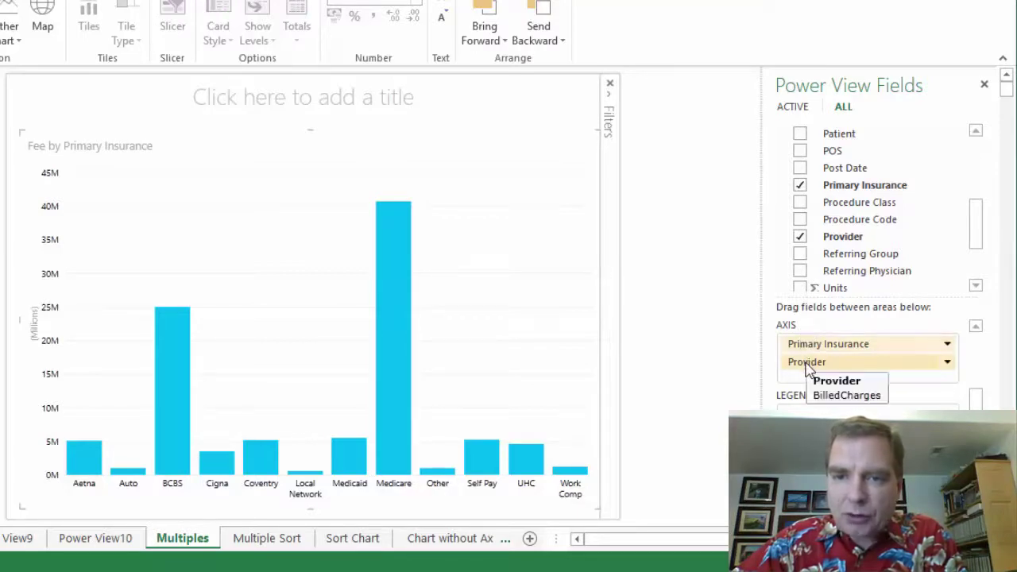
{"action": "double_click", "coordinate": [384, 343]}
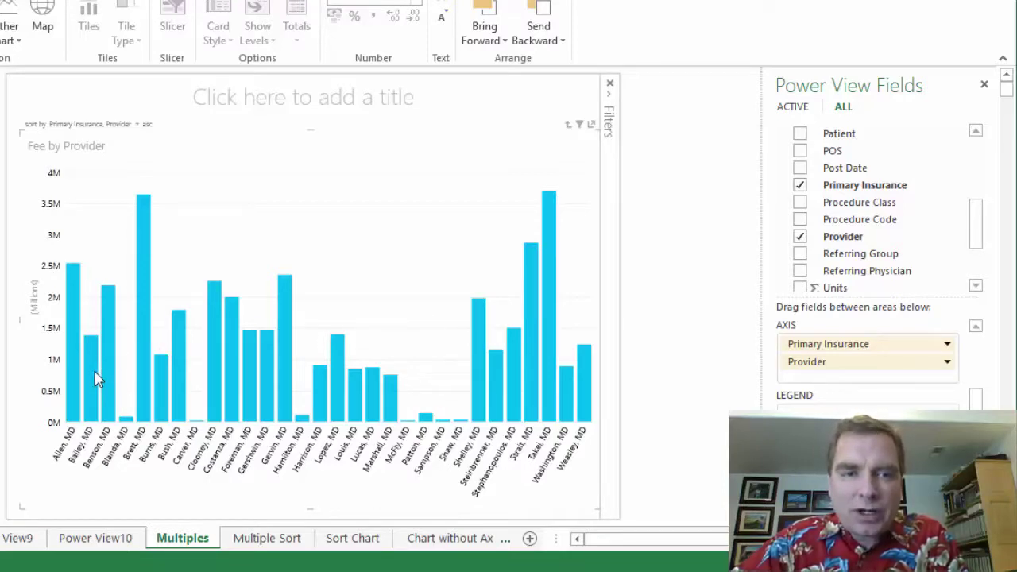
{"action": "mouse_move", "coordinate": [85, 383]}
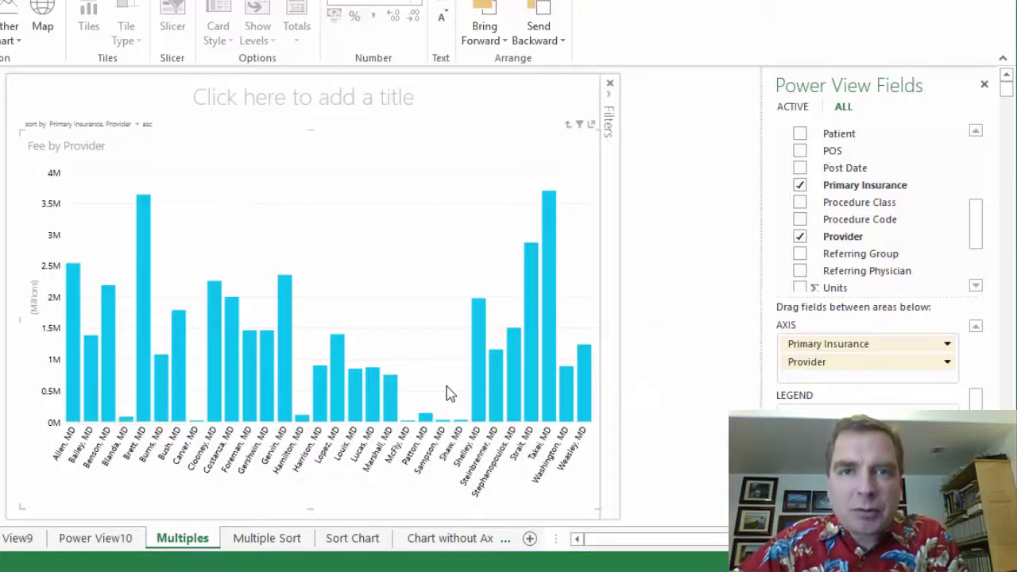
{"action": "left_click", "coordinate": [568, 124]}
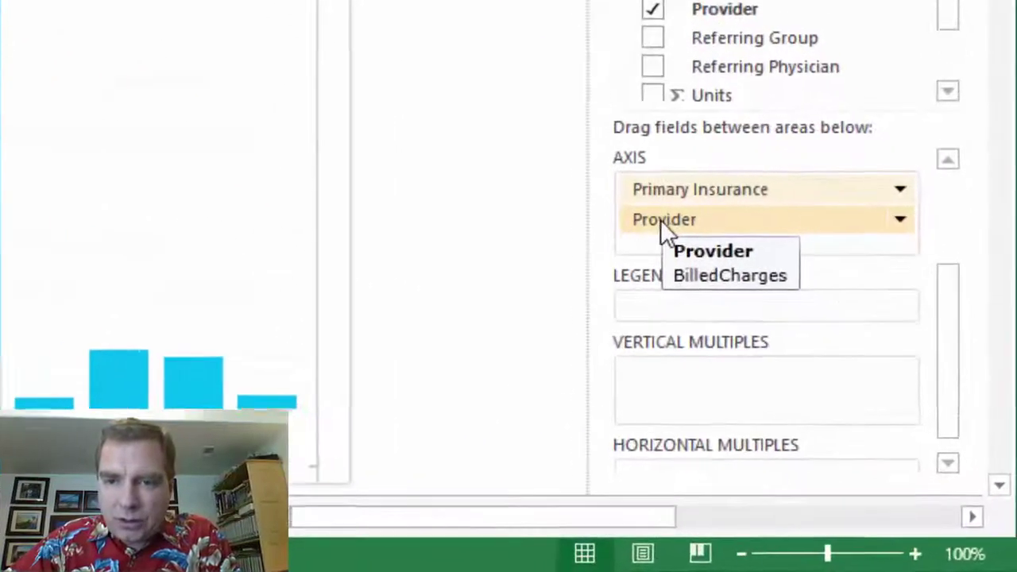
- Move the Provider field from Axis to Legend, and from there to Vertical Multiples
{"action": "left_click_drag", "start_coordinate": [675, 213], "coordinate": [657, 297]}
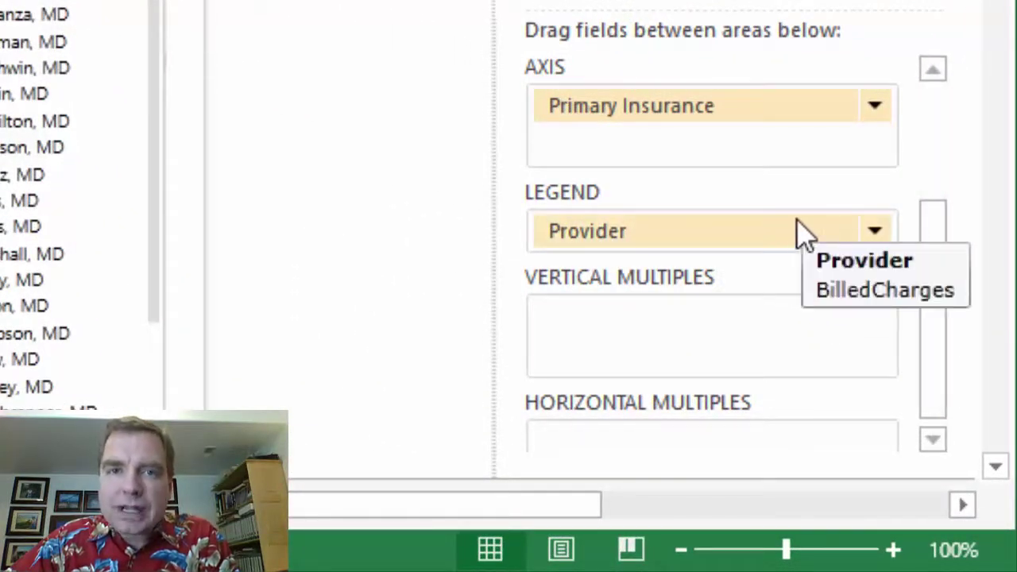
{"action": "left_click_drag", "start_coordinate": [646, 226], "coordinate": [633, 322]}
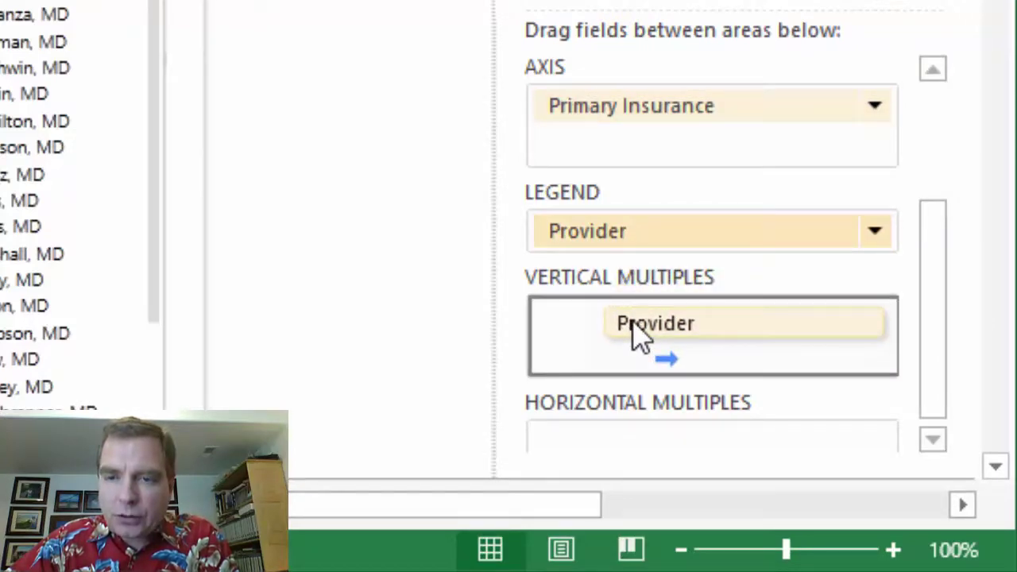
{"action": "left_click_drag", "start_coordinate": [640, 334], "coordinate": [633, 331]}
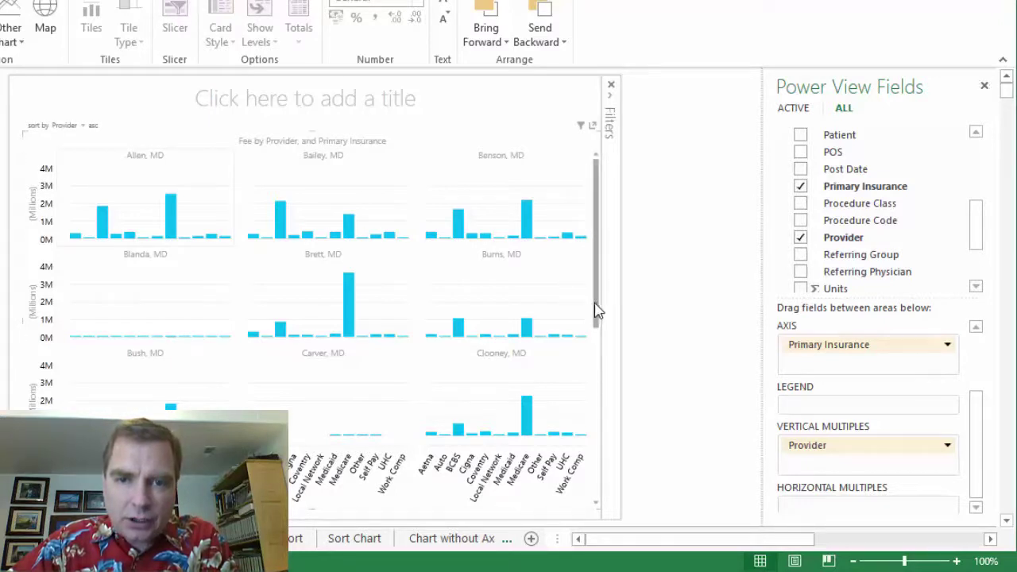
- Look through the small charts of all providers and return to the first rows
{"action": "scroll", "coordinate": [592, 397], "scroll_direction": "down", "scroll_amount": 3}
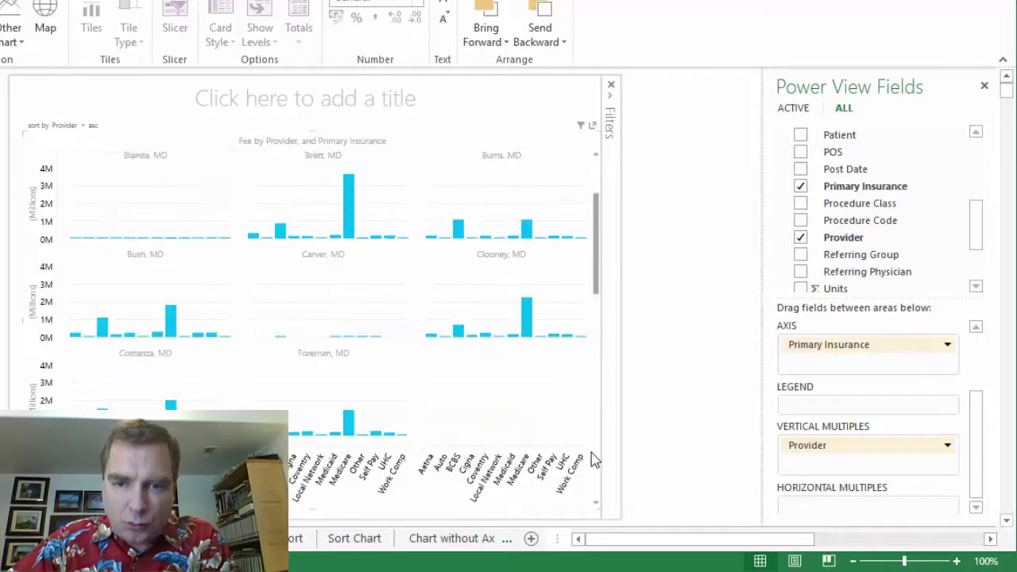
{"action": "left_click", "coordinate": [596, 506]}
{"action": "left_click", "coordinate": [596, 506]}
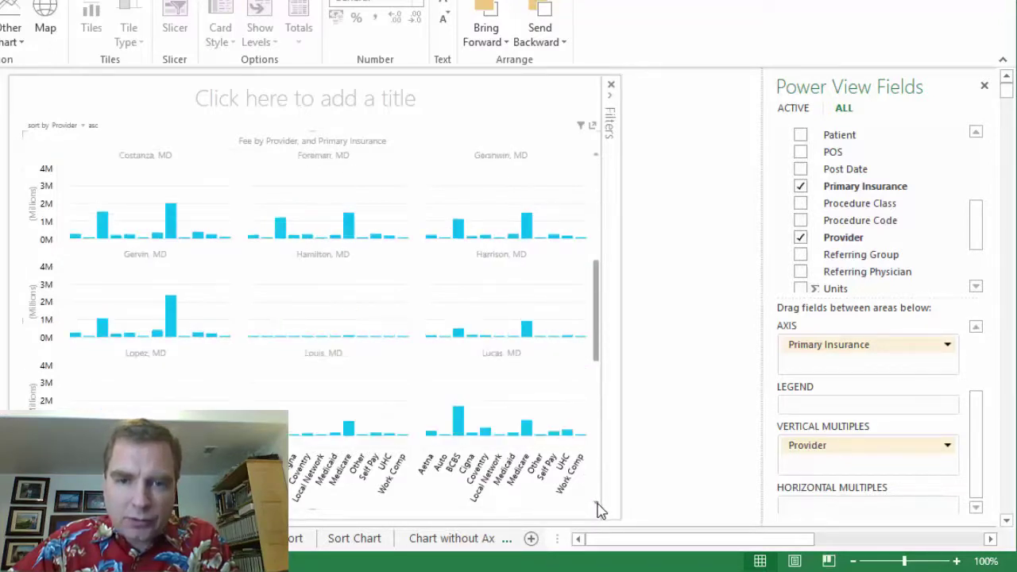
{"action": "left_click", "coordinate": [596, 506]}
{"action": "left_click", "coordinate": [597, 506]}
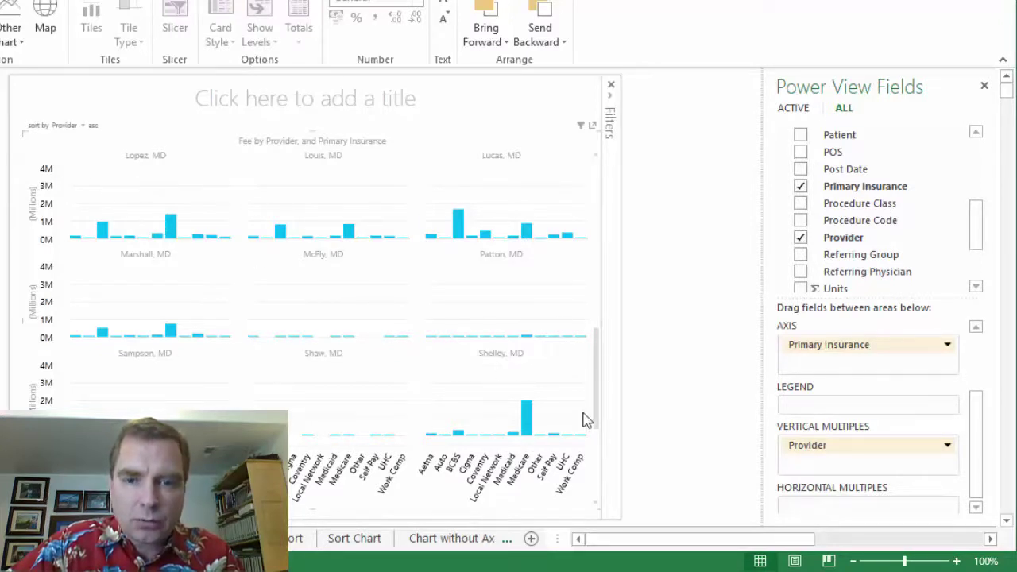
{"action": "left_click_drag", "start_coordinate": [600, 409], "coordinate": [600, 238]}
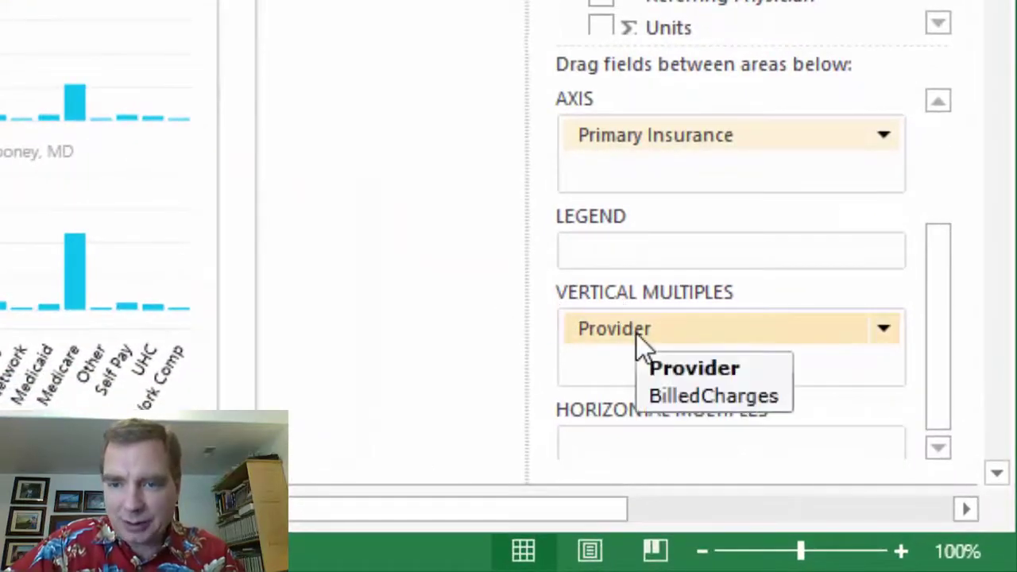
- Move the Provider field to Horizontal Multiples and look across the single row of provider charts
{"action": "left_click_drag", "start_coordinate": [636, 332], "coordinate": [640, 465]}
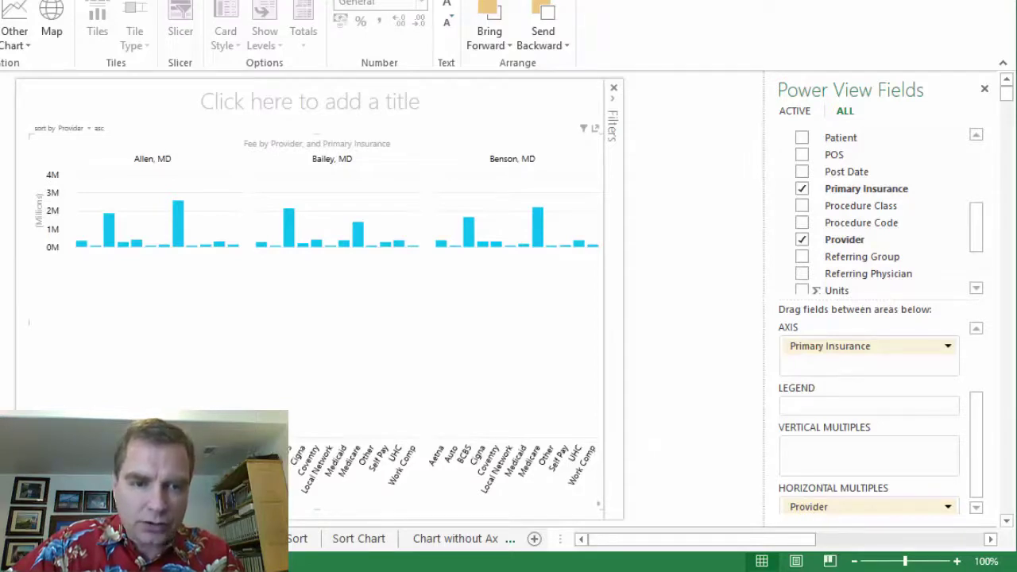
{"action": "scroll", "coordinate": [318, 318], "scroll_direction": "down", "scroll_amount": 3}
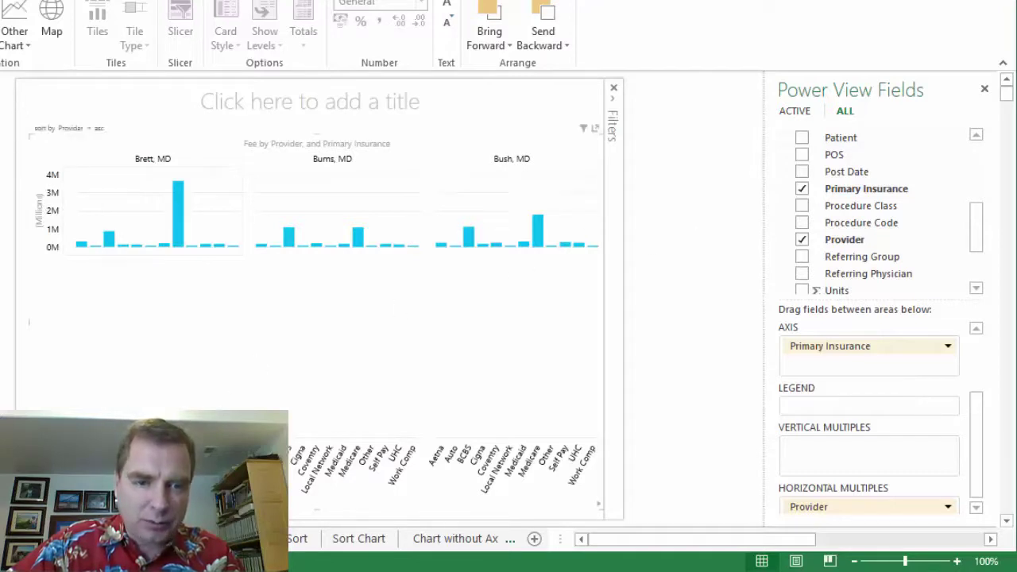
{"action": "scroll", "coordinate": [333, 520], "scroll_direction": "down", "scroll_amount": 5}
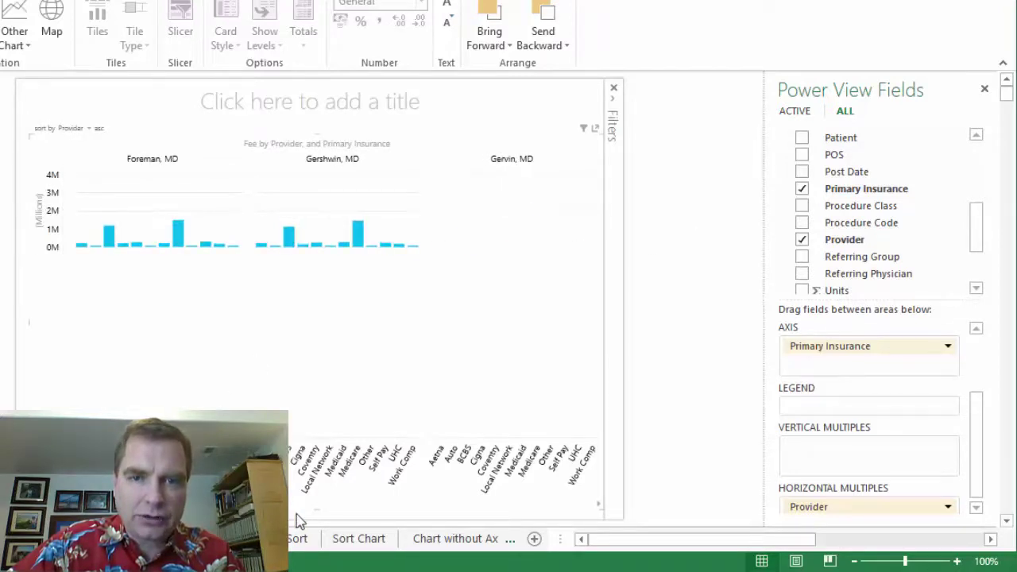
{"action": "scroll", "coordinate": [334, 520], "scroll_direction": "down", "scroll_amount": 5}
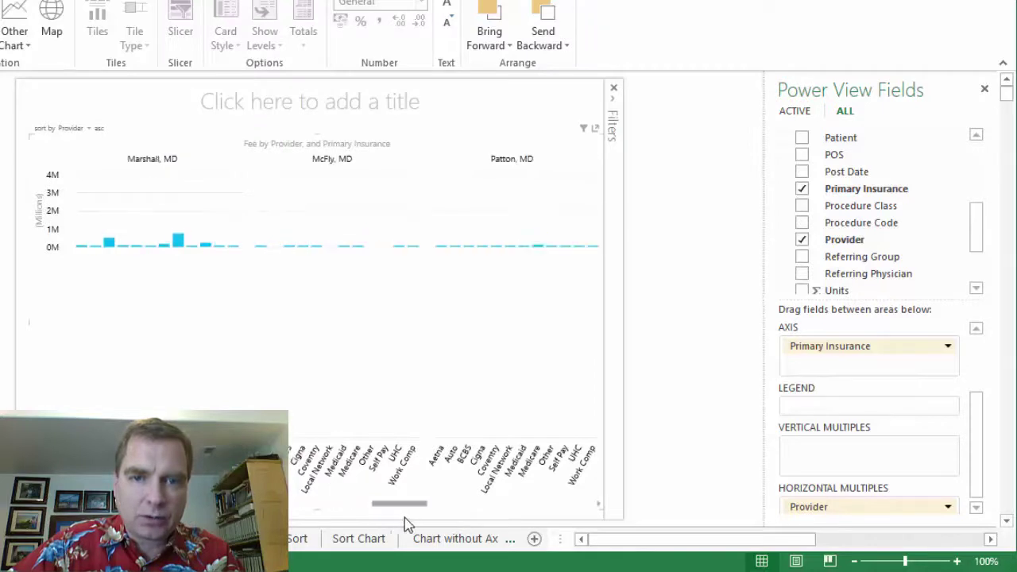
{"action": "scroll", "coordinate": [334, 520], "scroll_direction": "up", "scroll_amount": 10}
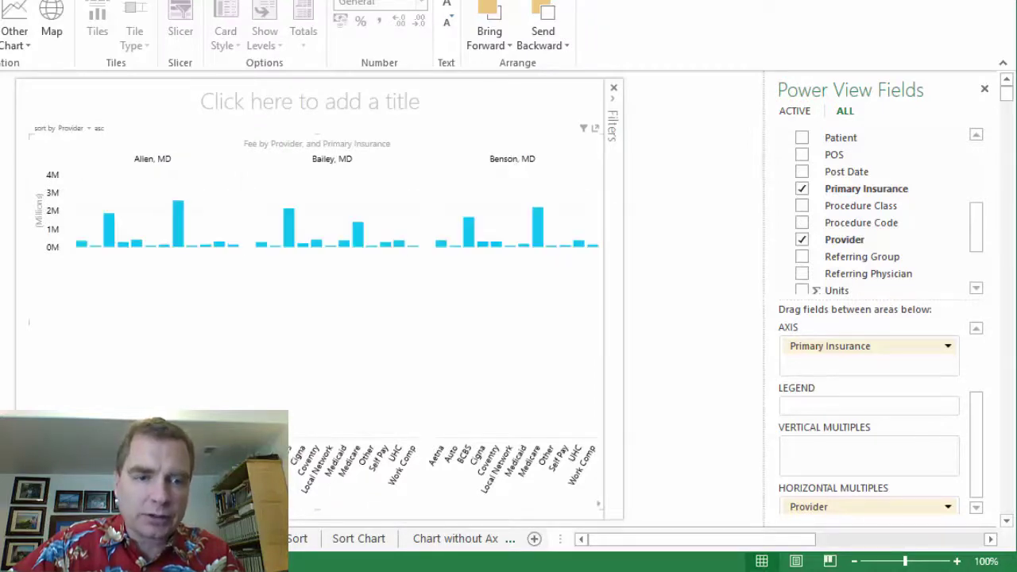
- Return the Provider field to Vertical Multiples and set the multiples grid to a height of 5 and a width of 5
{"action": "left_click_drag", "start_coordinate": [811, 507], "coordinate": [809, 458]}
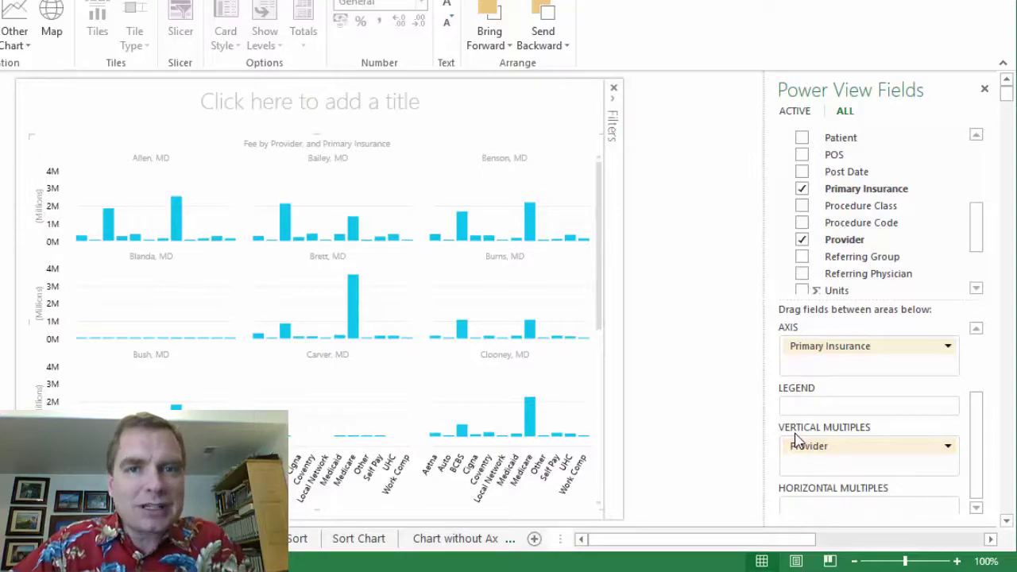
{"action": "left_click", "coordinate": [559, 19]}
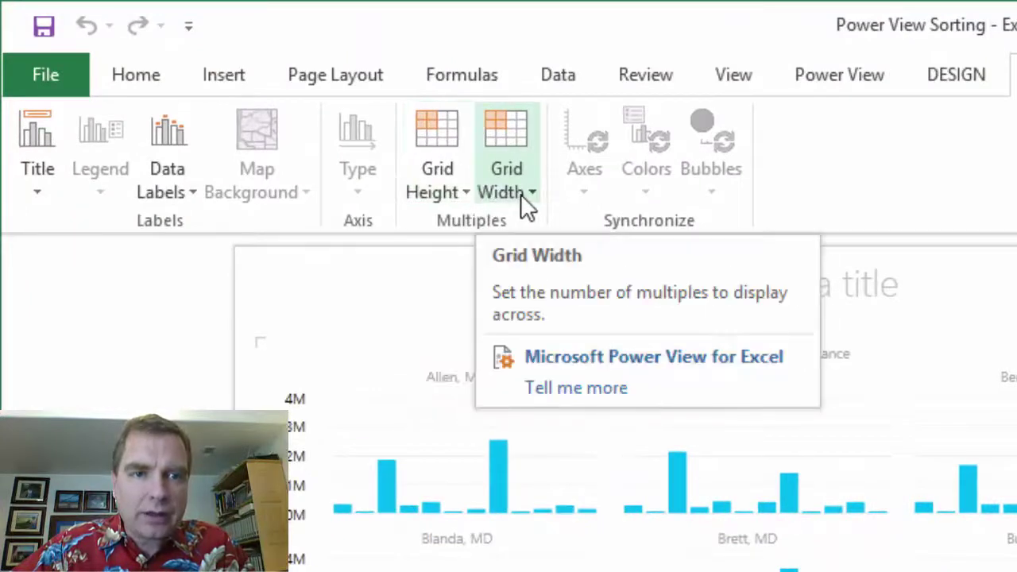
{"action": "left_click", "coordinate": [446, 188]}
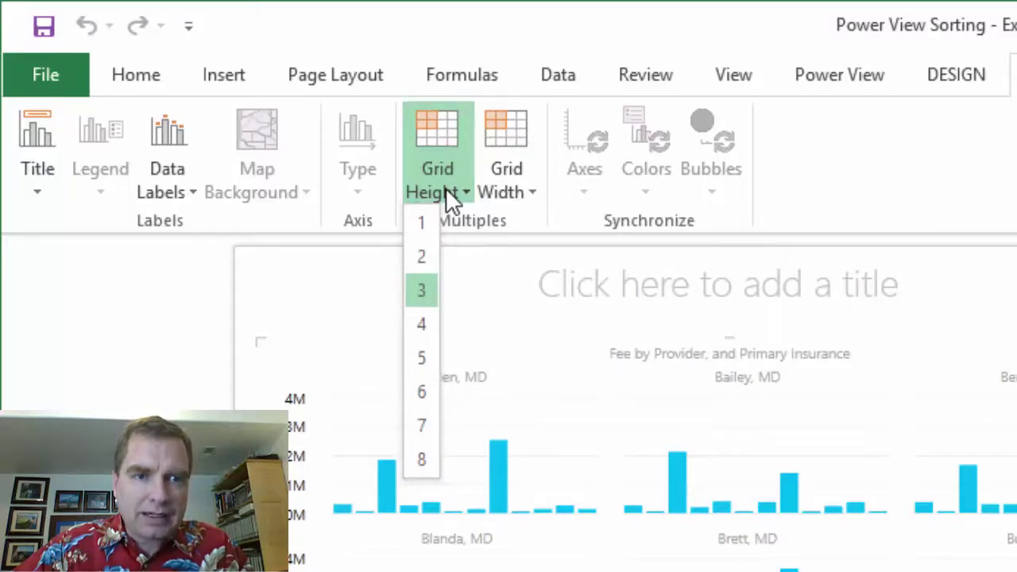
{"action": "left_click", "coordinate": [423, 367]}
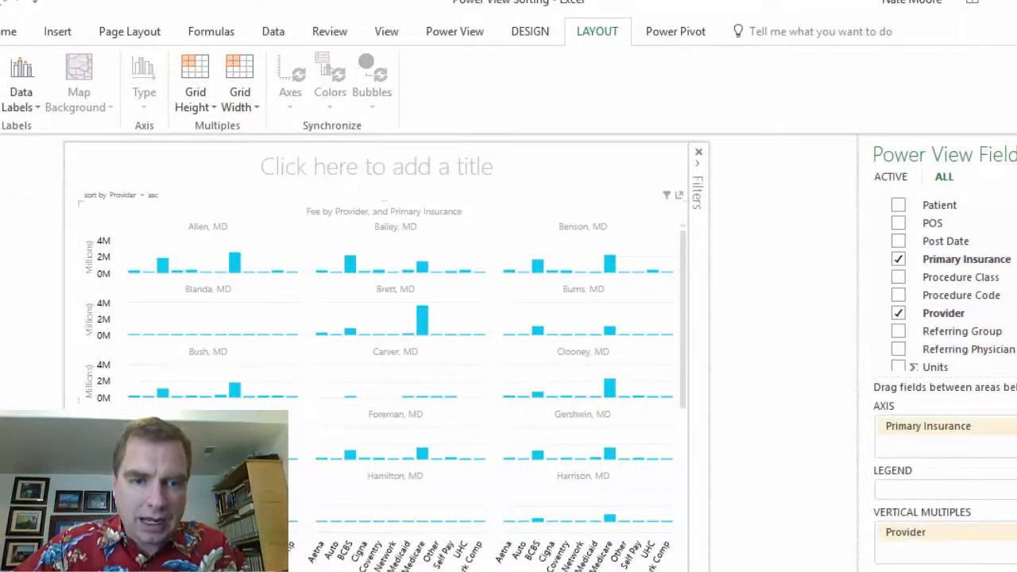
{"action": "left_click", "coordinate": [256, 109]}
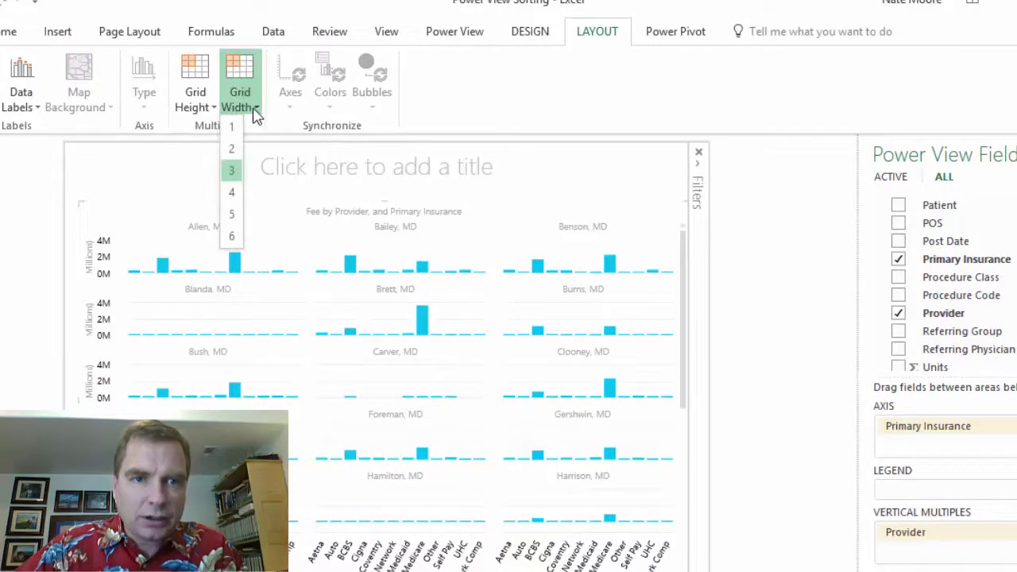
{"action": "left_click", "coordinate": [231, 222]}
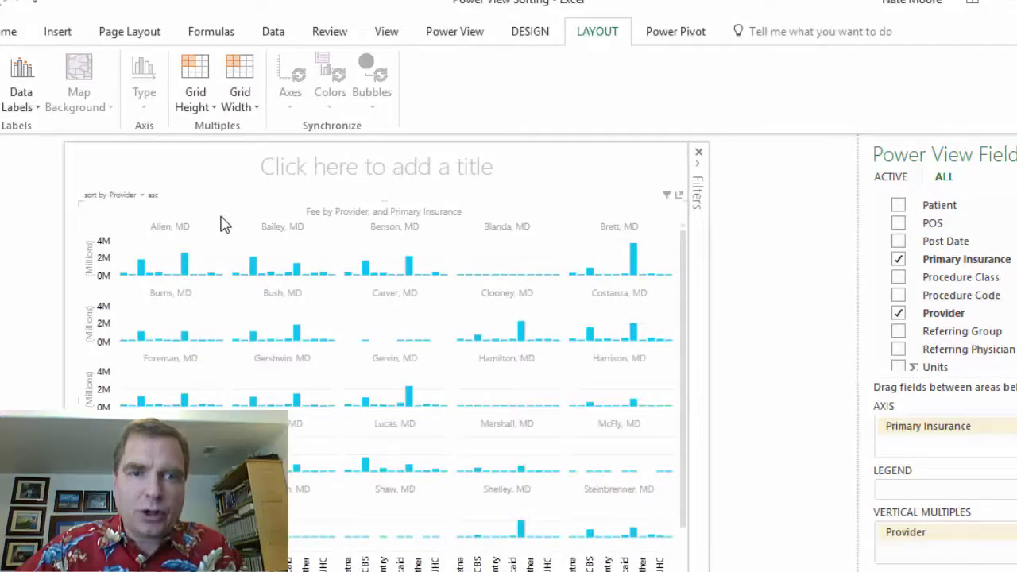
- Set the multiples grid to a width of 2 and a height of 2, and check one provider's Medicare fee
{"action": "left_click", "coordinate": [248, 103]}
{"action": "left_click", "coordinate": [232, 151]}
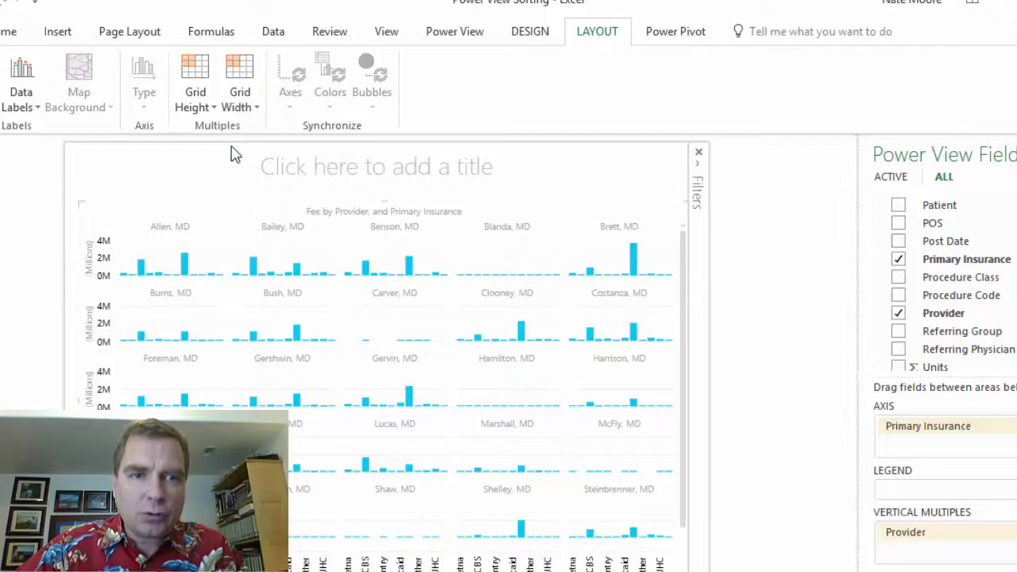
{"action": "left_click", "coordinate": [213, 107]}
{"action": "left_click", "coordinate": [194, 148]}
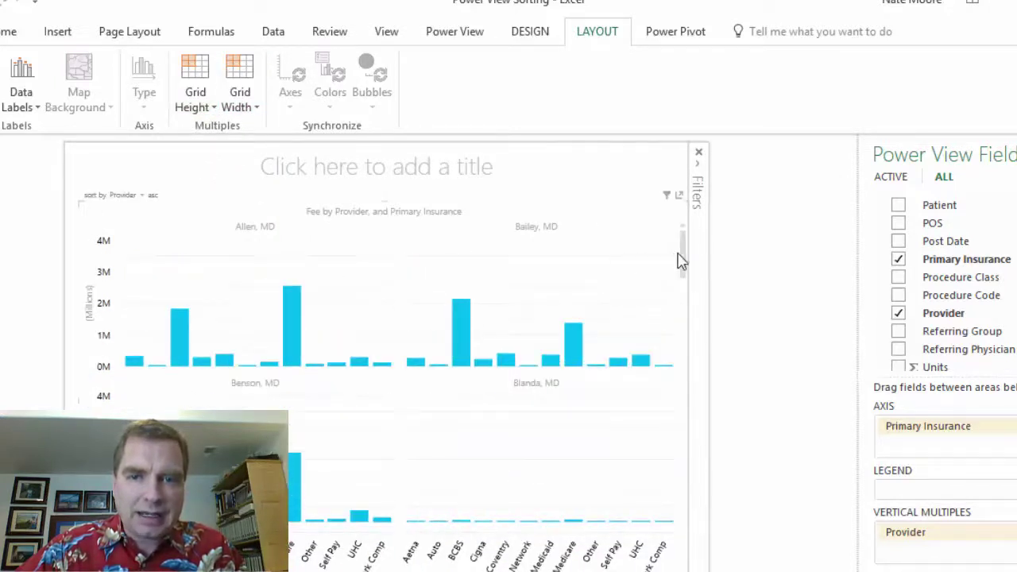
{"action": "left_click_drag", "start_coordinate": [681, 256], "coordinate": [667, 429]}
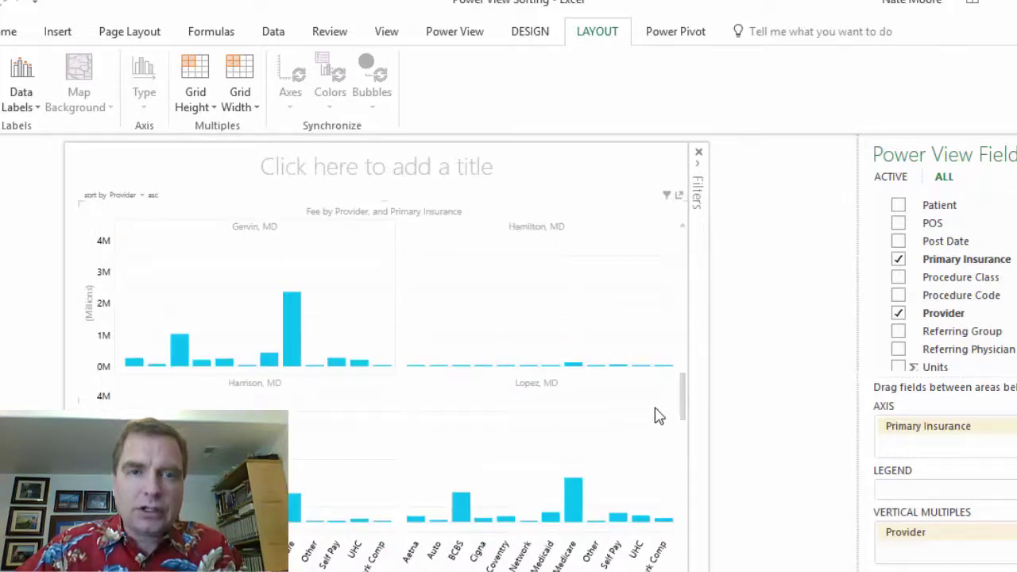
{"action": "mouse_move", "coordinate": [291, 304]}
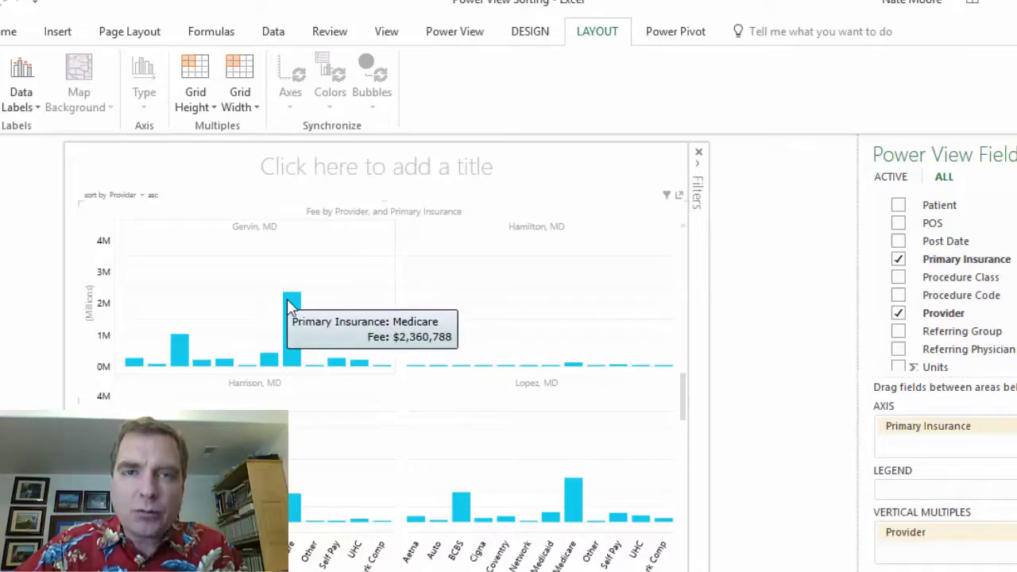
- Move the Provider field to Horizontal Multiples and try a grid width of 5 before setting it to 3
{"action": "left_click_drag", "start_coordinate": [948, 541], "coordinate": [930, 571]}
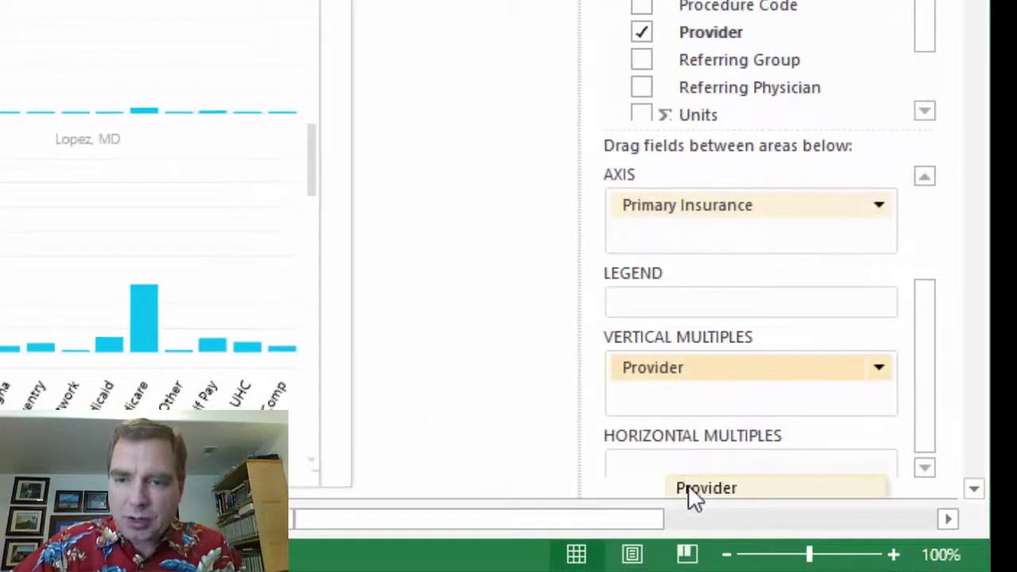
{"action": "left_click_drag", "start_coordinate": [688, 485], "coordinate": [681, 467]}
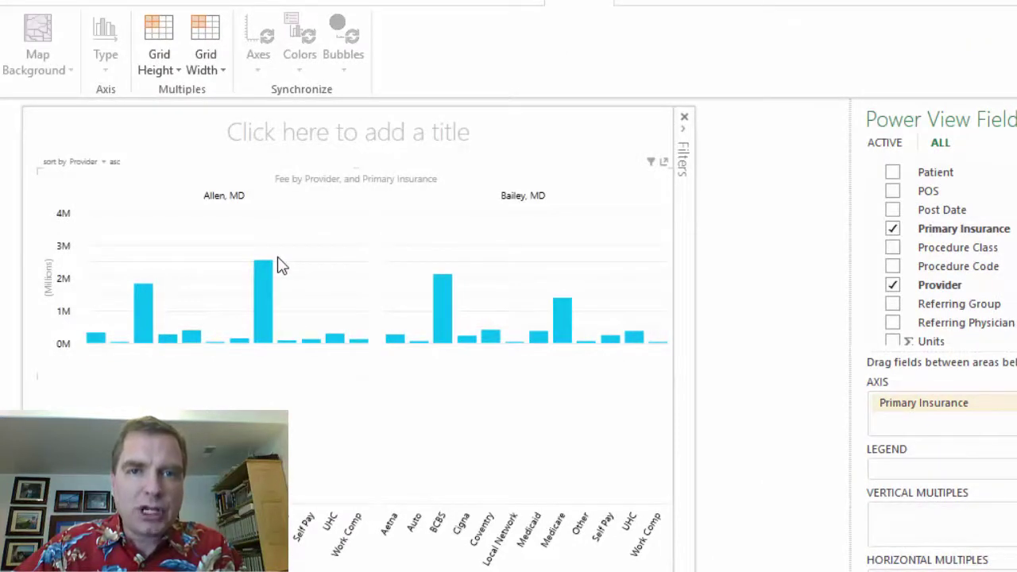
{"action": "left_click", "coordinate": [209, 70]}
{"action": "left_click", "coordinate": [197, 181]}
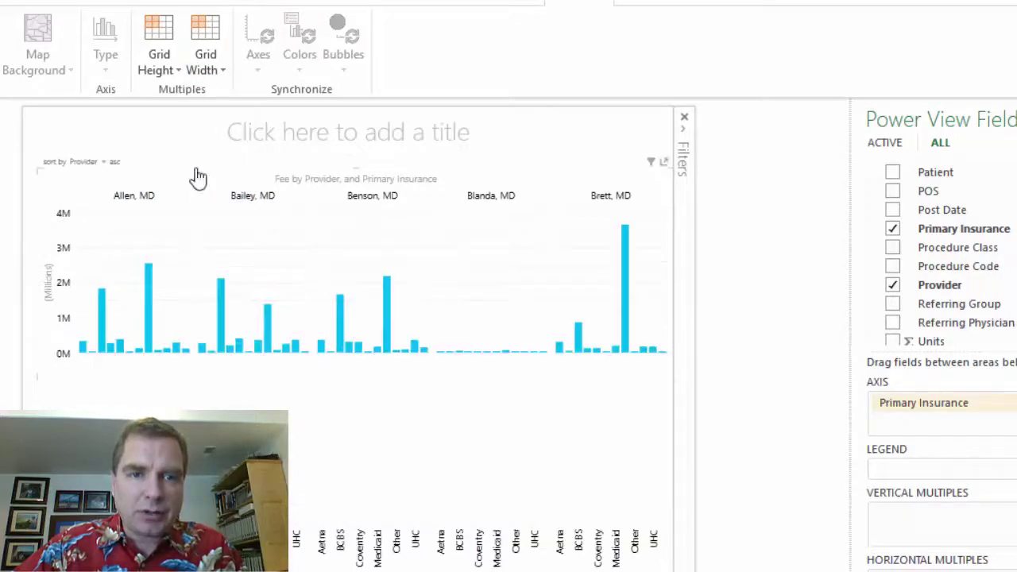
{"action": "left_click", "coordinate": [215, 72]}
{"action": "left_click", "coordinate": [200, 136]}
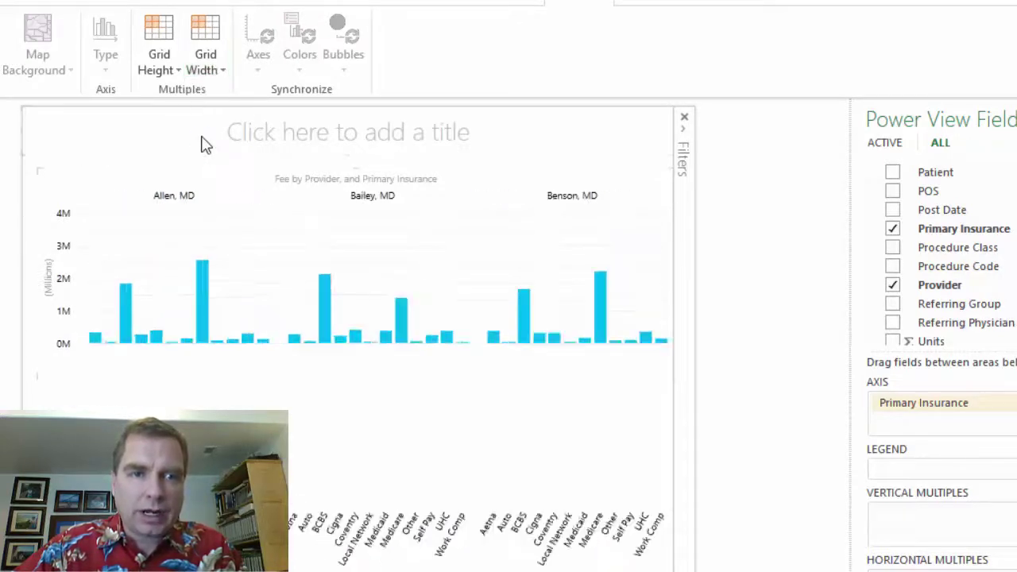